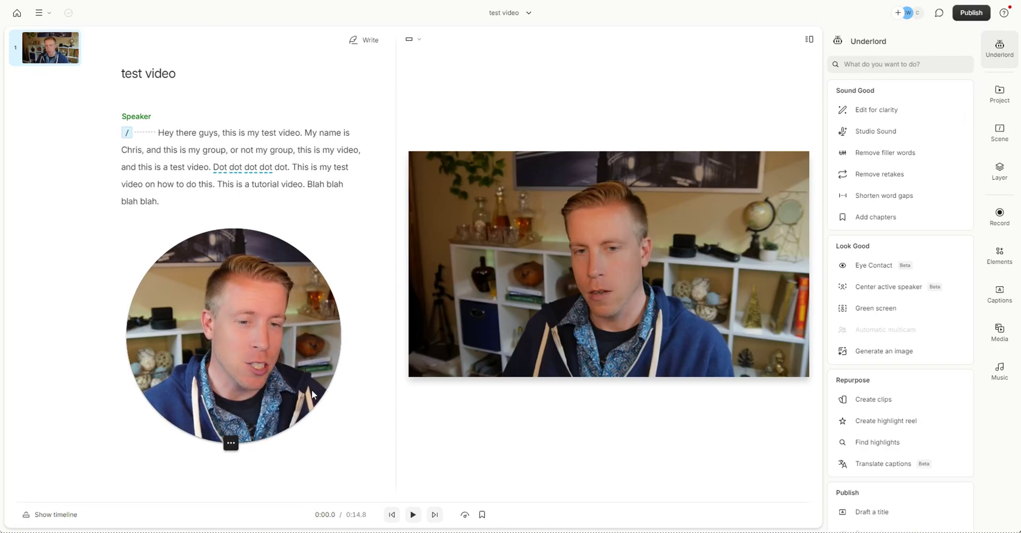
- Select the transcript paragraph, play the test video, and reveal the timeline beneath the preview
drag(312, 390, 309, 410)
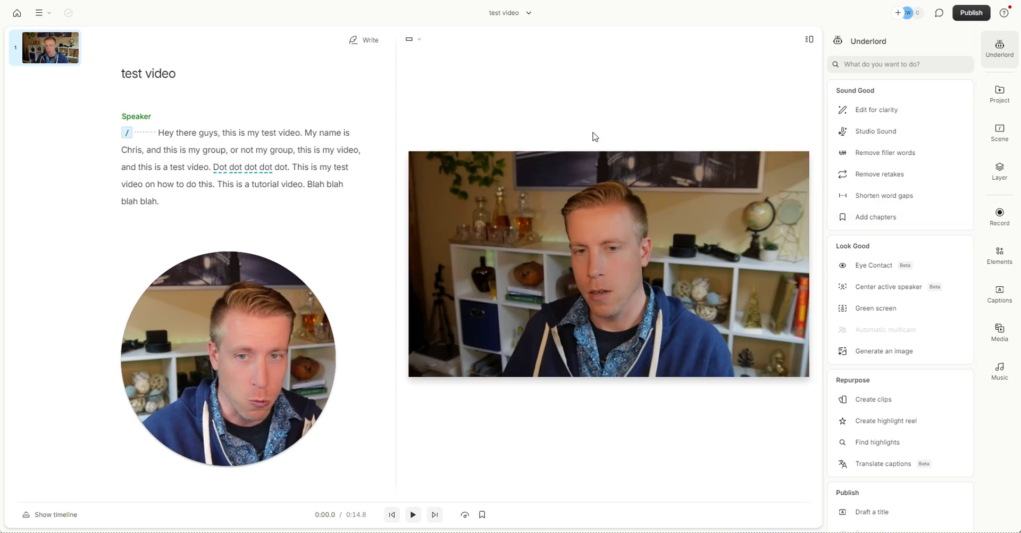
drag(184, 207, 157, 129)
key(space)
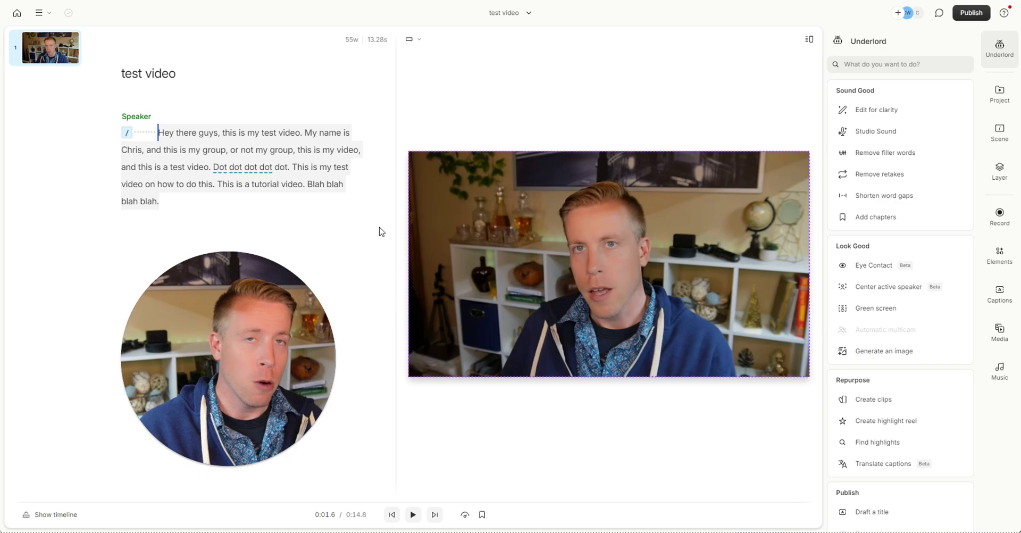
drag(292, 381, 330, 333)
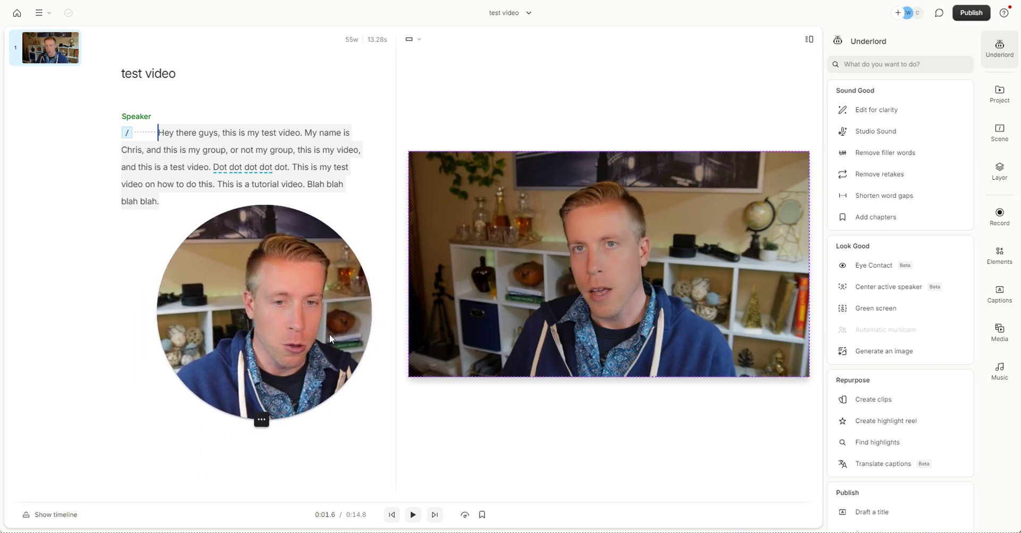
click(28, 516)
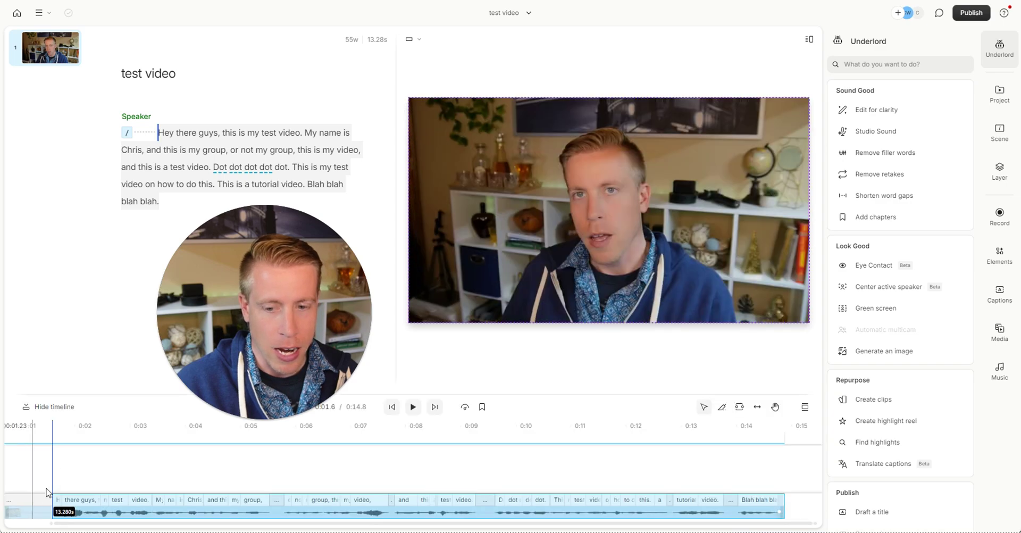
click(28, 409)
click(48, 516)
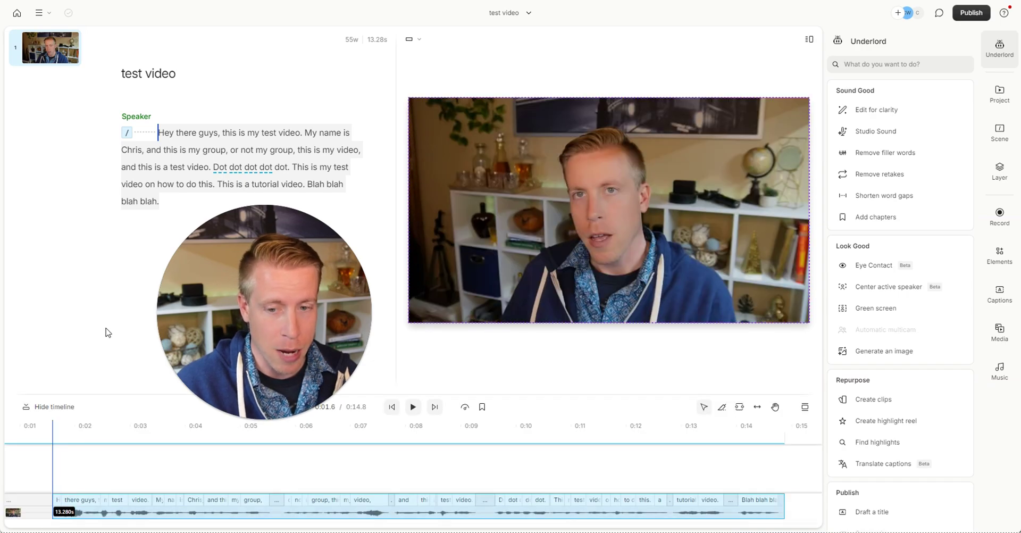
drag(288, 361, 307, 299)
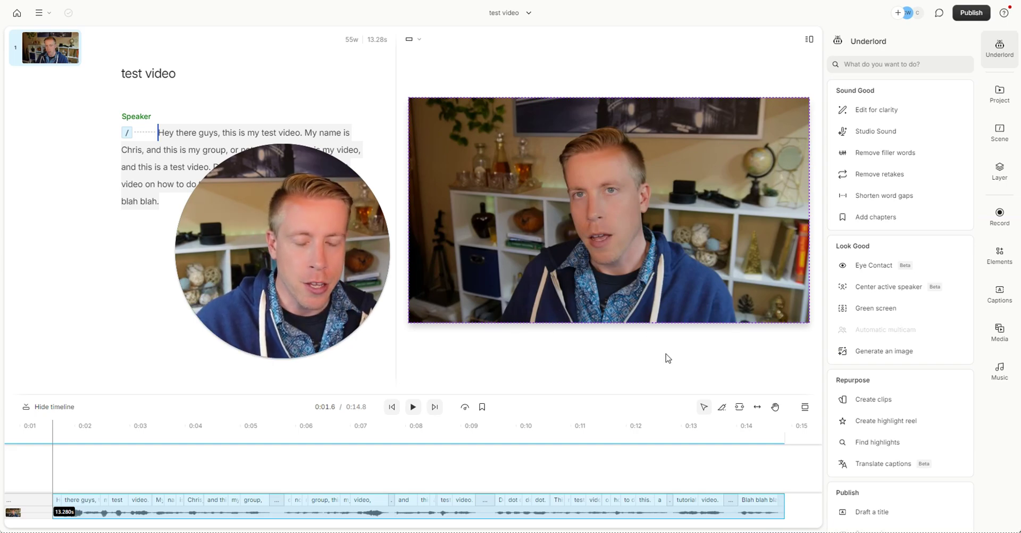
drag(343, 314, 596, 240)
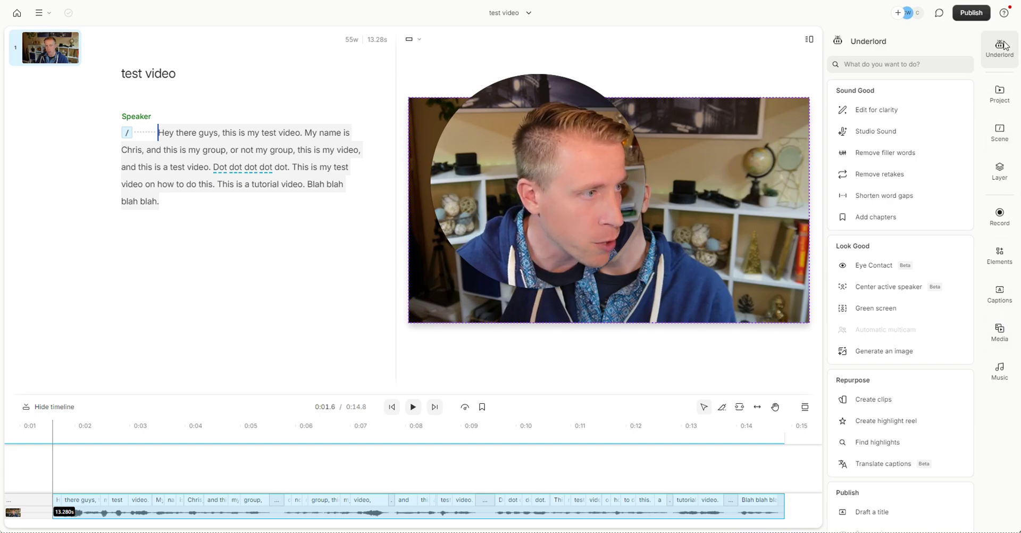
- Browse the full Stock video library and search it for 'technology'
click(1001, 339)
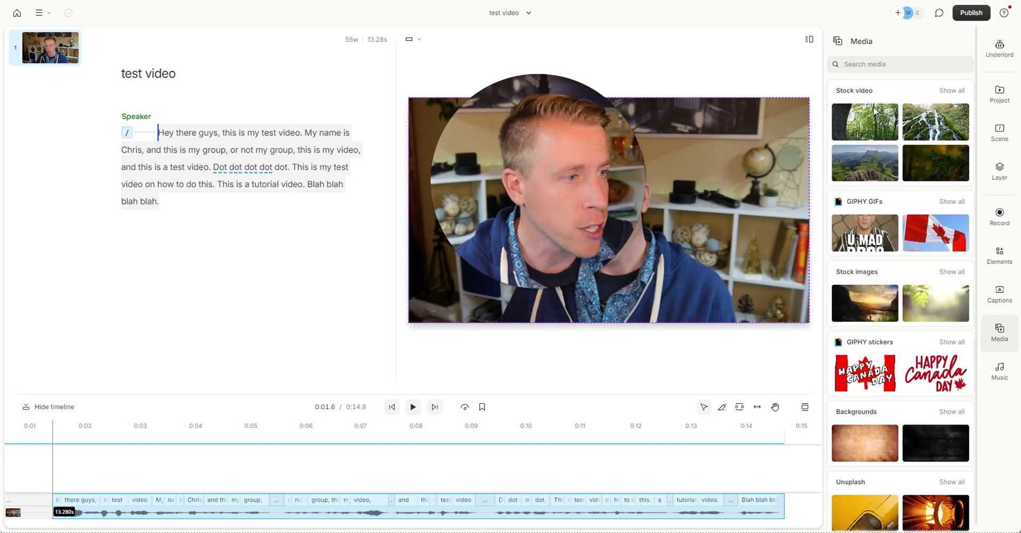
click(952, 90)
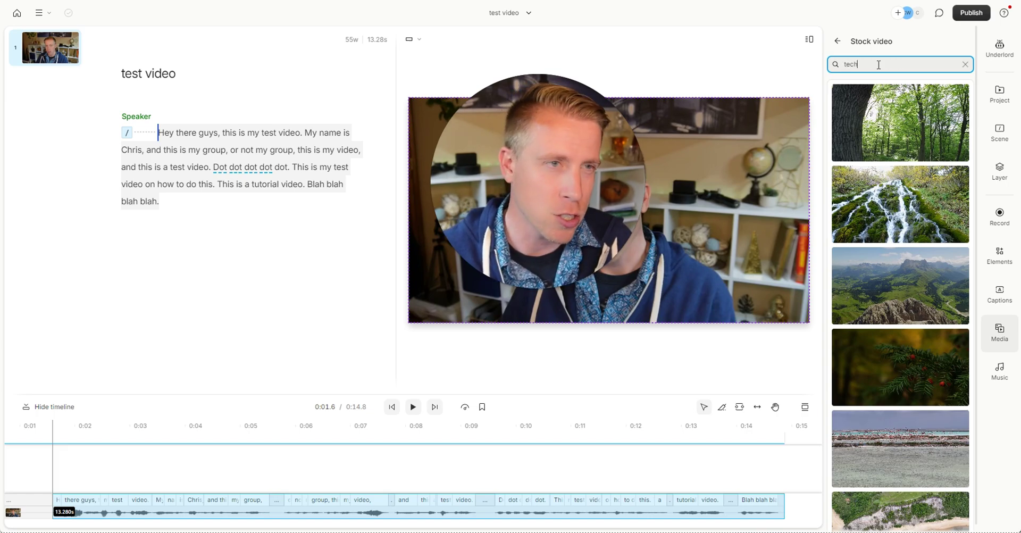
text(nology)
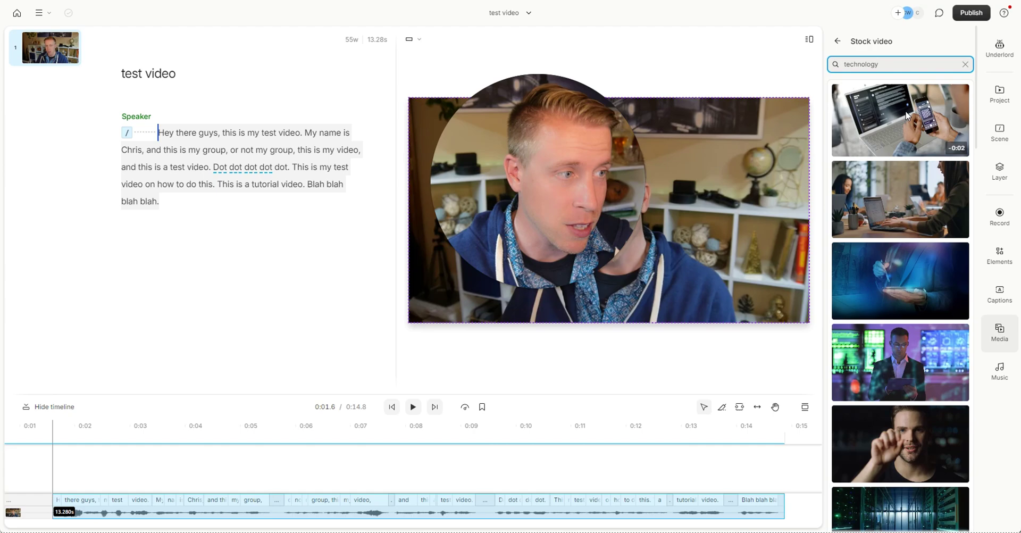
- Layer the businessman-with-smartphone-and-laptop clip at about 0:04 and trim it to one second
drag(907, 110, 187, 468)
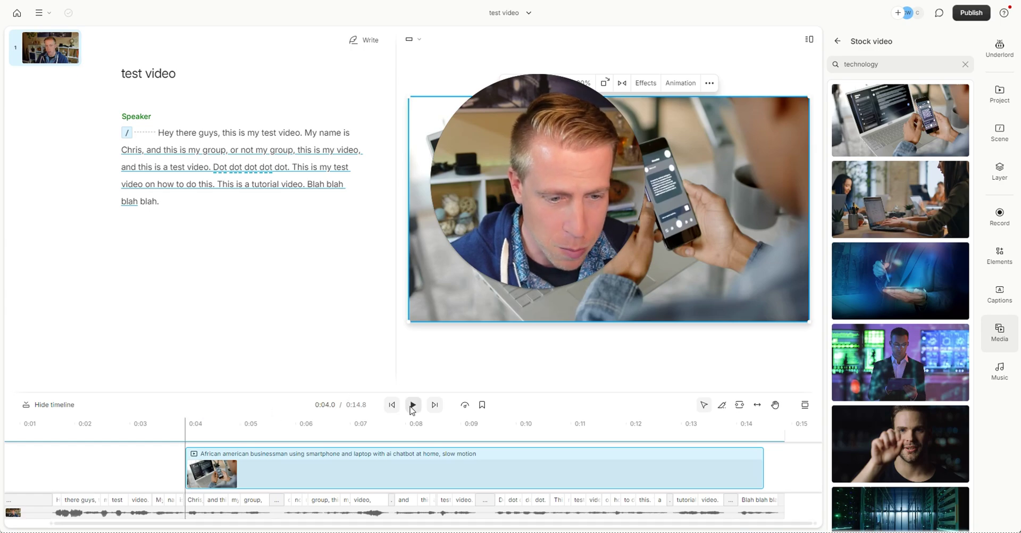
drag(510, 185, 204, 250)
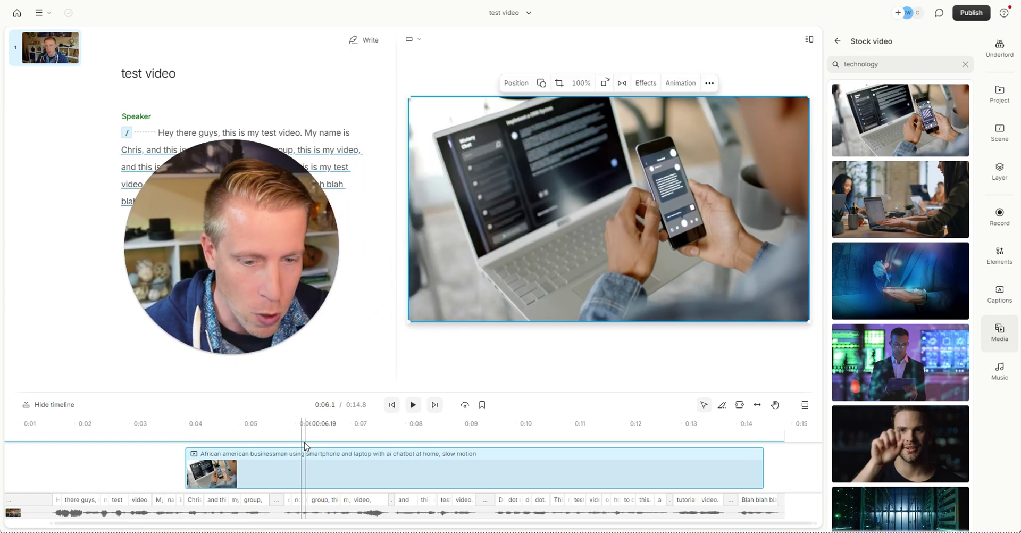
click(175, 428)
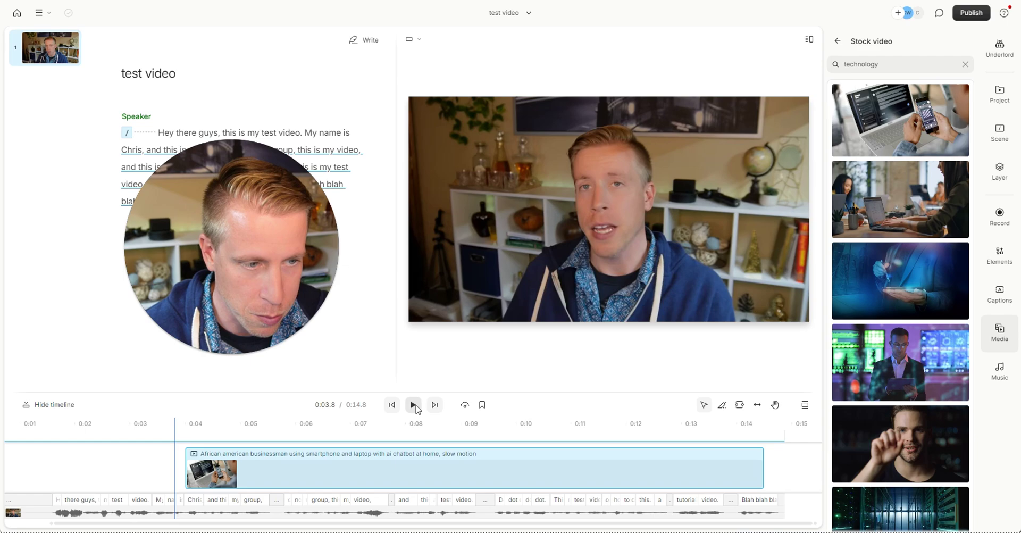
click(417, 409)
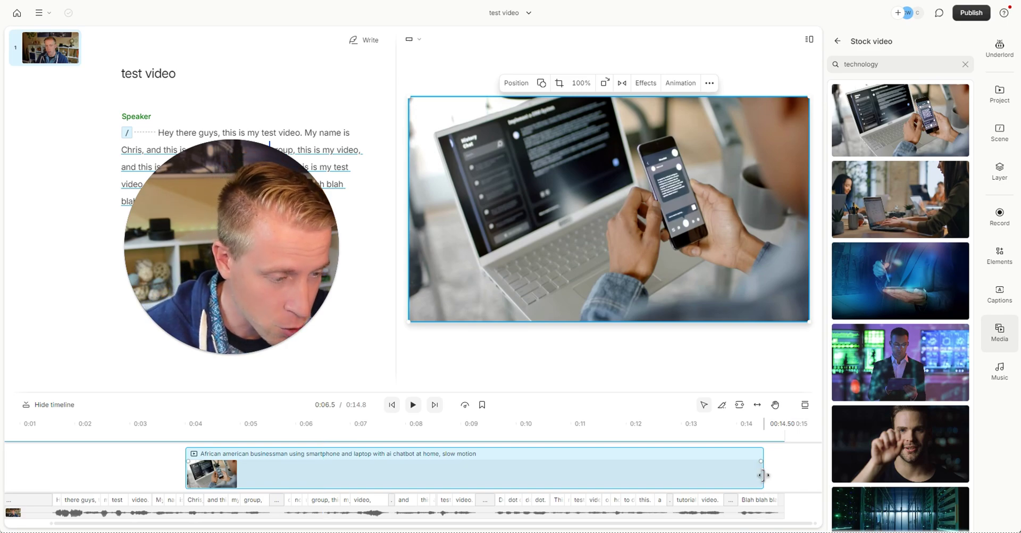
drag(763, 475, 240, 470)
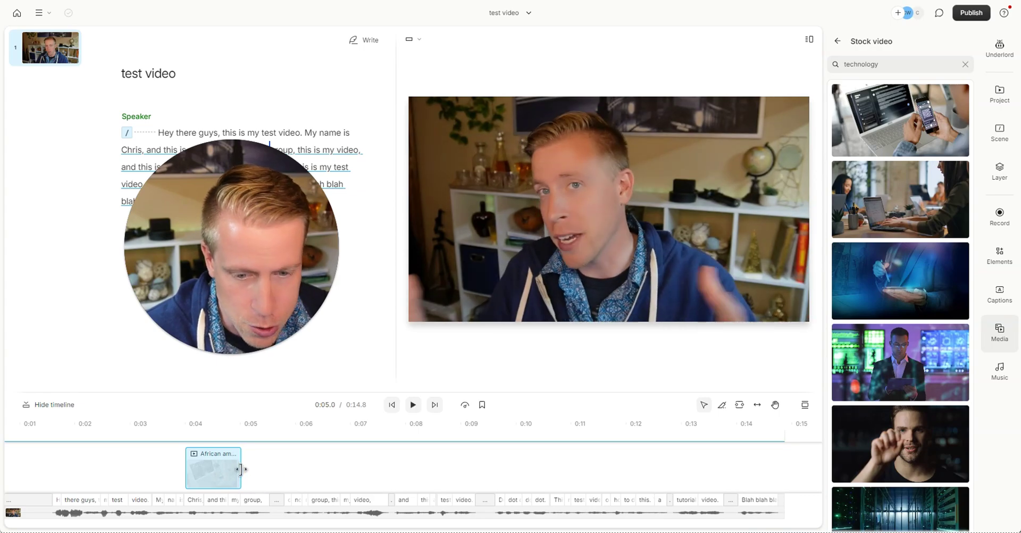
- Add the office team typing stock clip after the first clip and trim it
drag(915, 200, 279, 471)
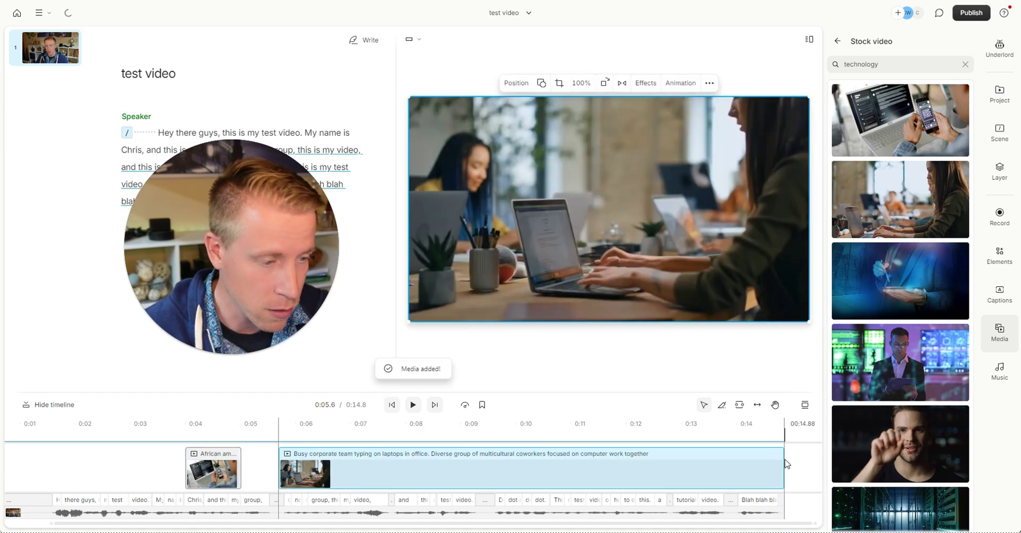
drag(765, 467, 390, 482)
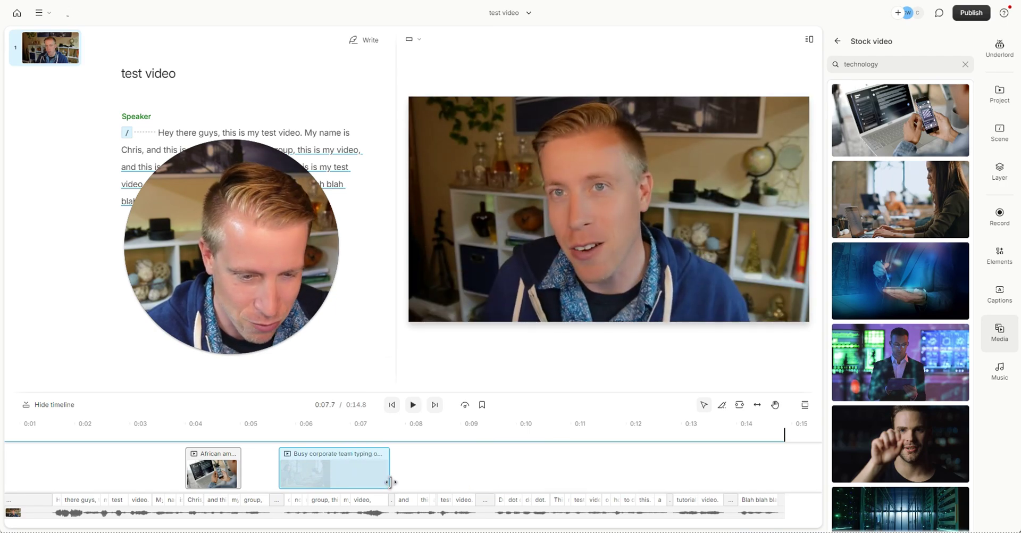
click(331, 477)
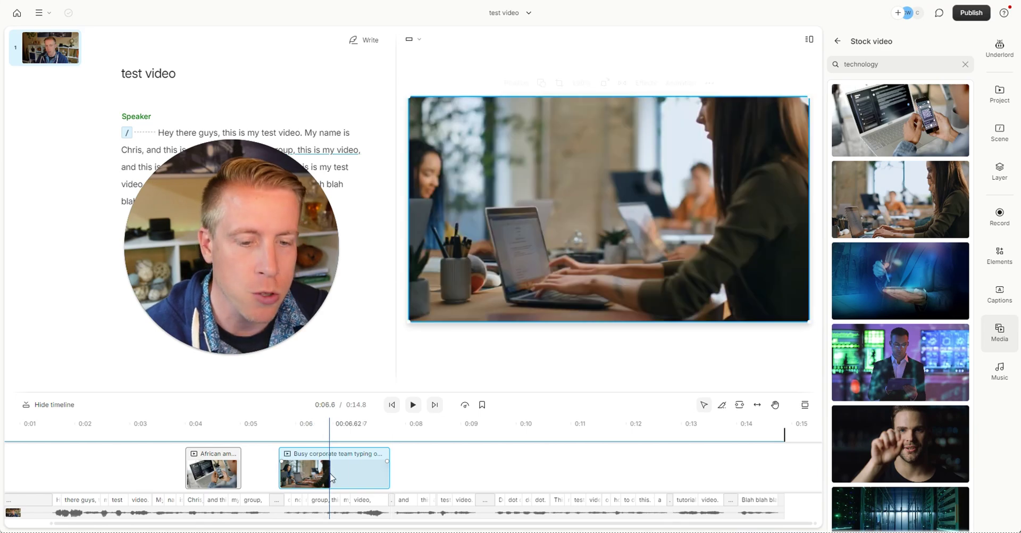
drag(336, 475, 401, 474)
- Extend the businessman clip to near 0:06, move the office clip to 0:08.3, then replay
click(225, 476)
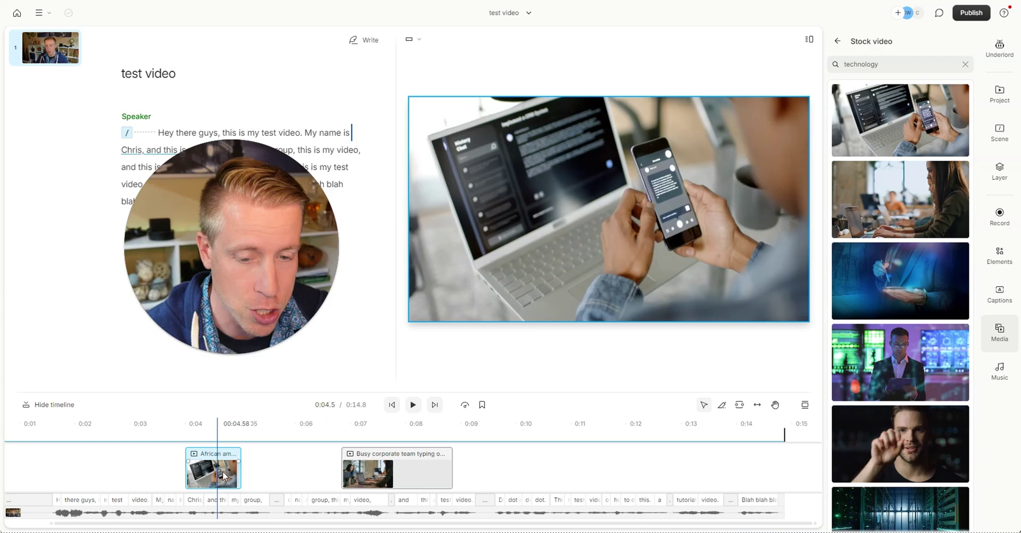
drag(242, 473, 290, 473)
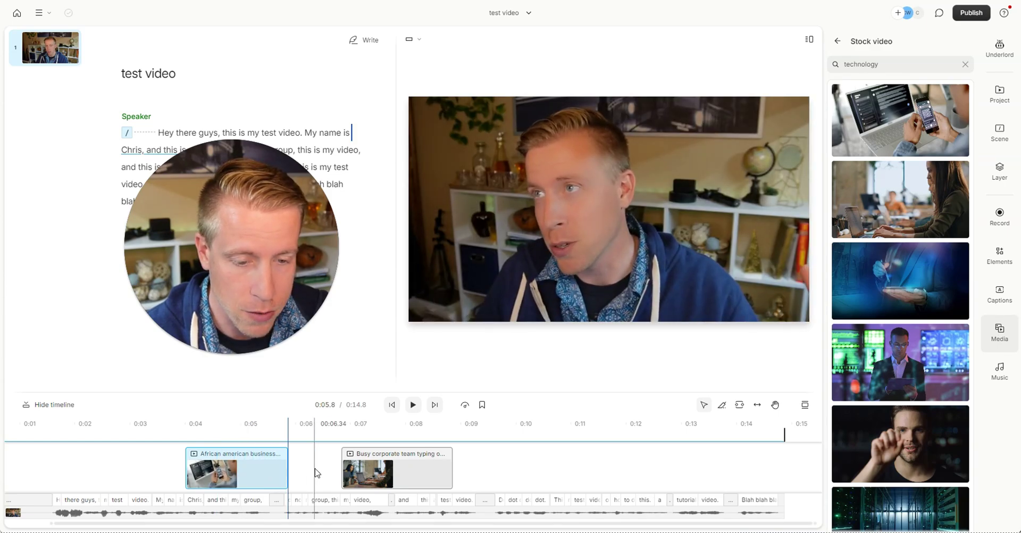
drag(365, 467, 450, 474)
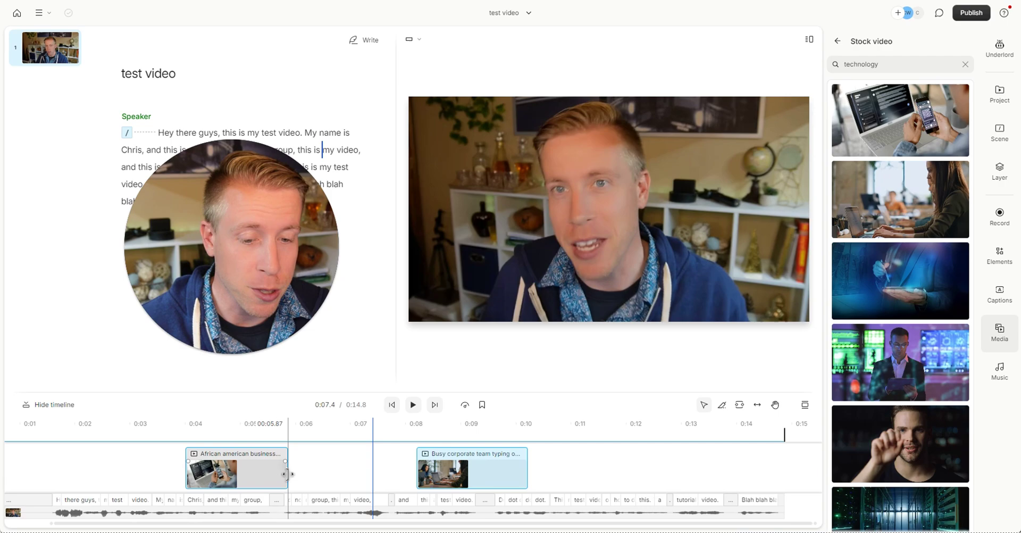
drag(291, 474, 303, 474)
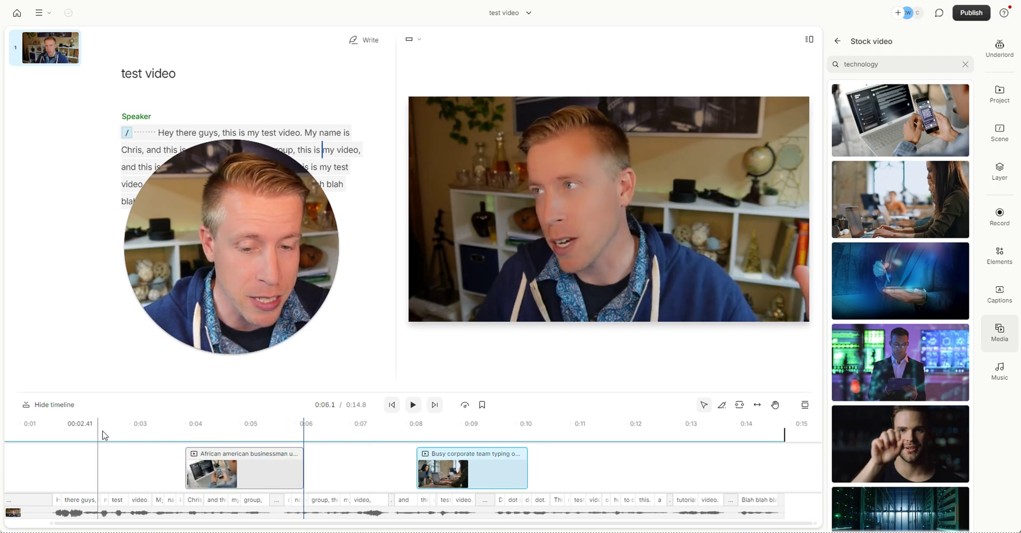
click(172, 423)
click(415, 407)
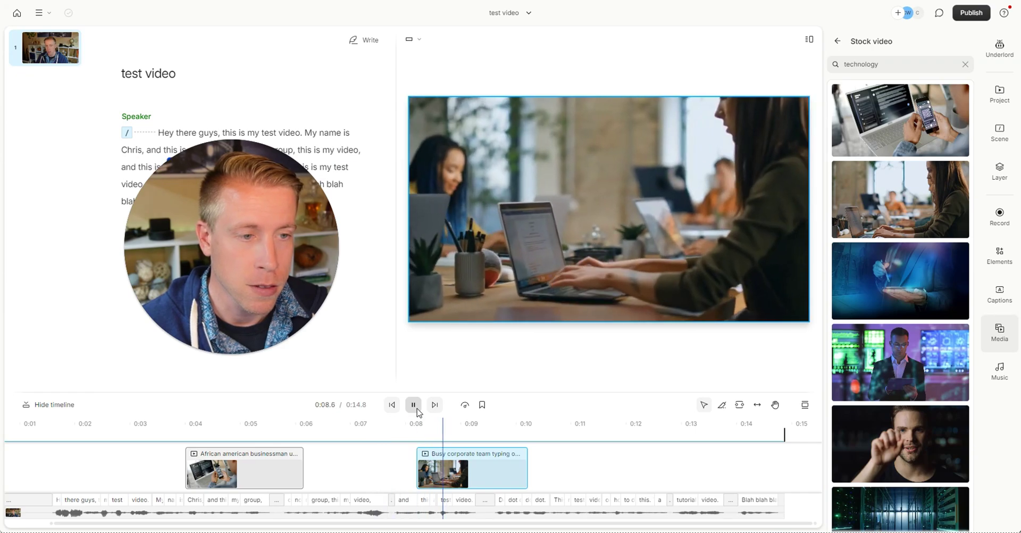
click(418, 412)
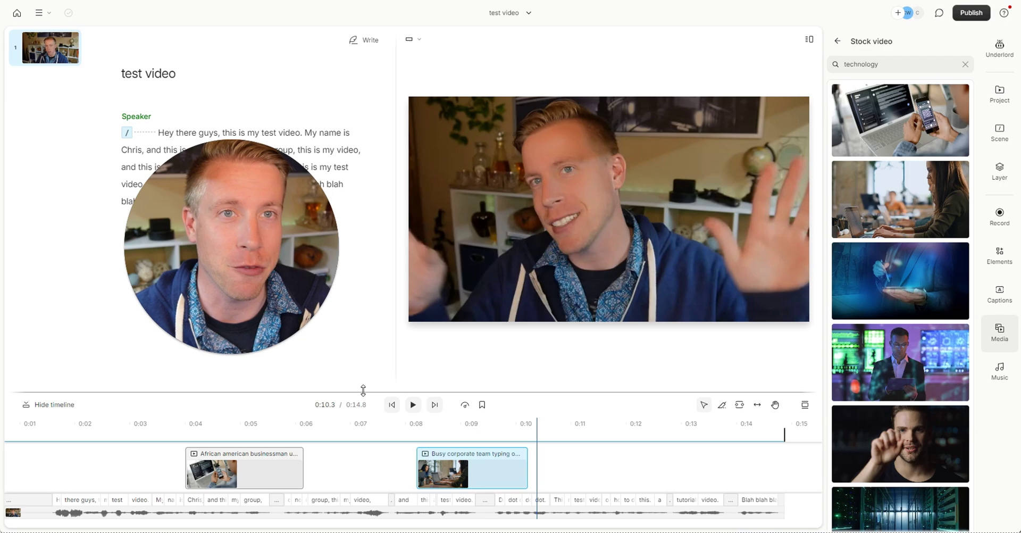
mouse_move(873, 284)
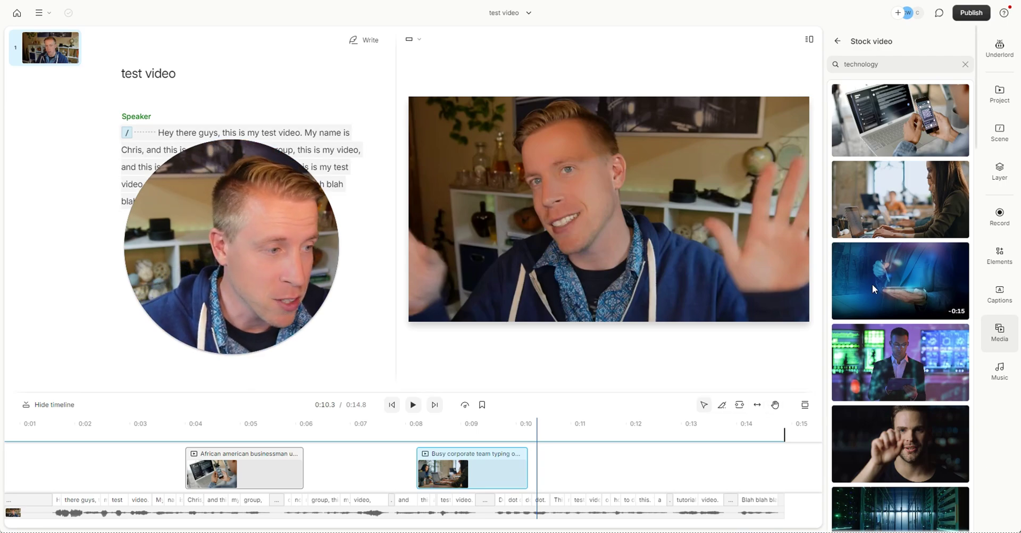
- Run the holographic tablet clip to 0:15.2; extend office and businessman clips to 0:10.2, 0:06.4
mouse_move(901, 271)
mouse_down()
mouse_move(791, 382)
mouse_move(675, 461)
mouse_move(626, 474)
mouse_up()
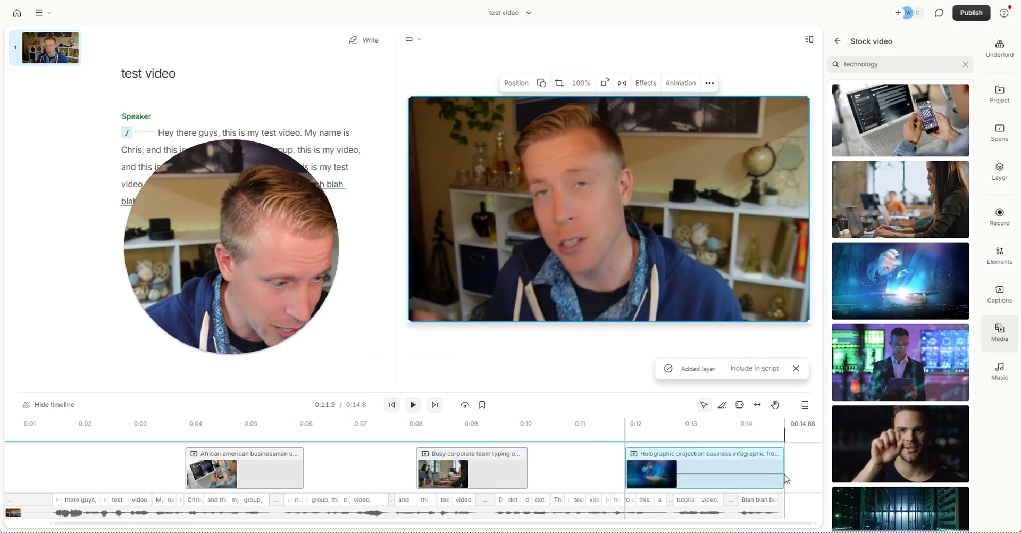
mouse_move(782, 476)
mouse_down()
mouse_move(720, 481)
mouse_move(737, 482)
mouse_up()
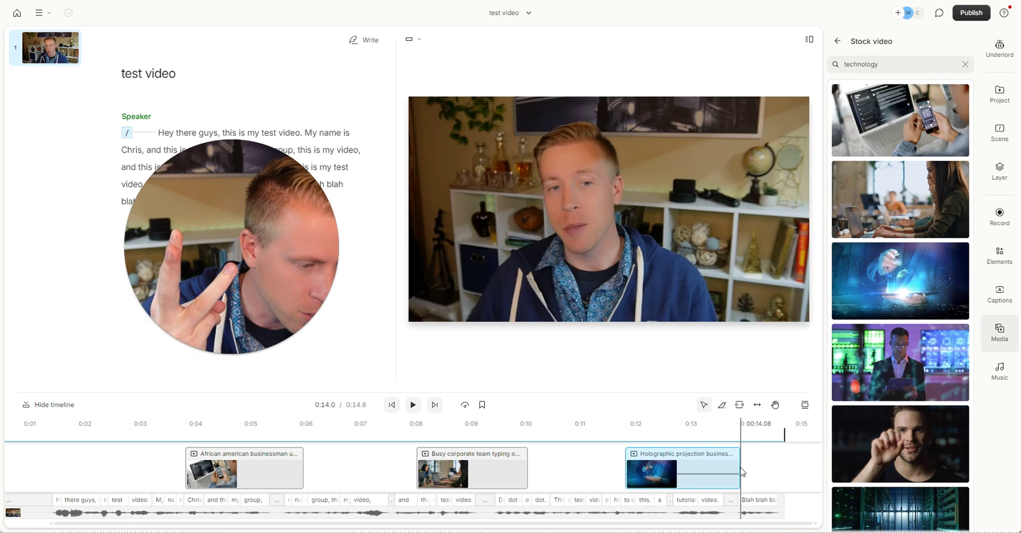
drag(739, 467, 802, 474)
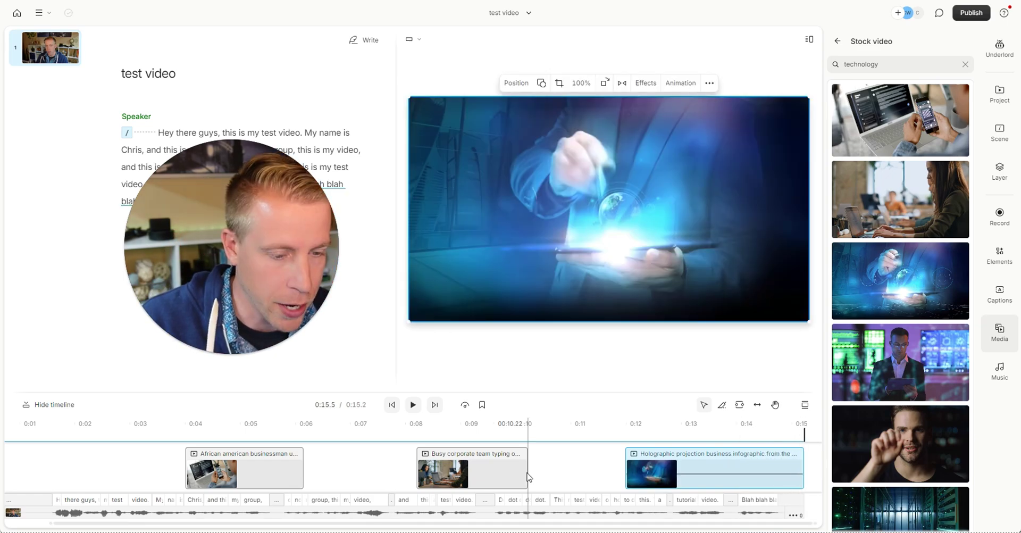
drag(529, 477, 550, 470)
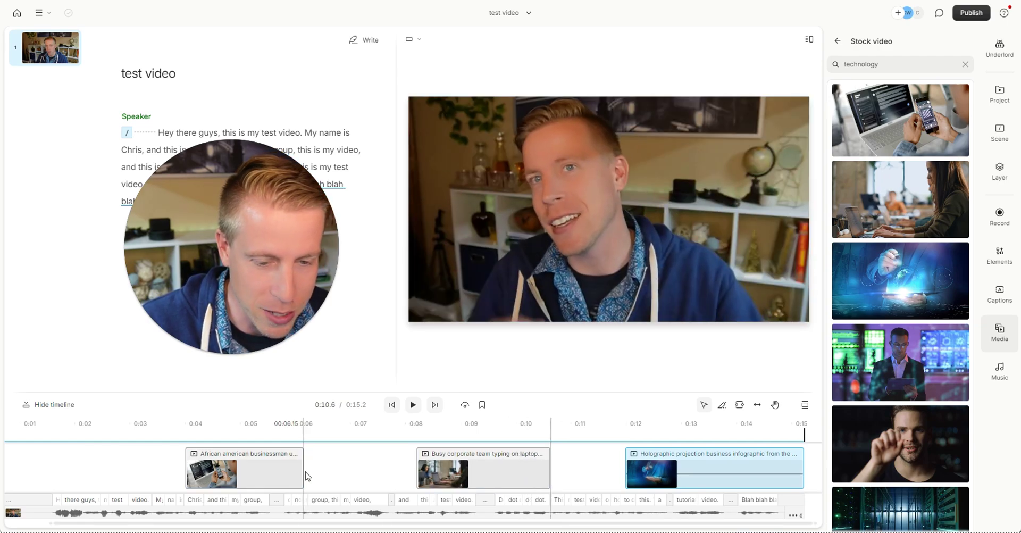
drag(304, 476, 317, 474)
click(177, 426)
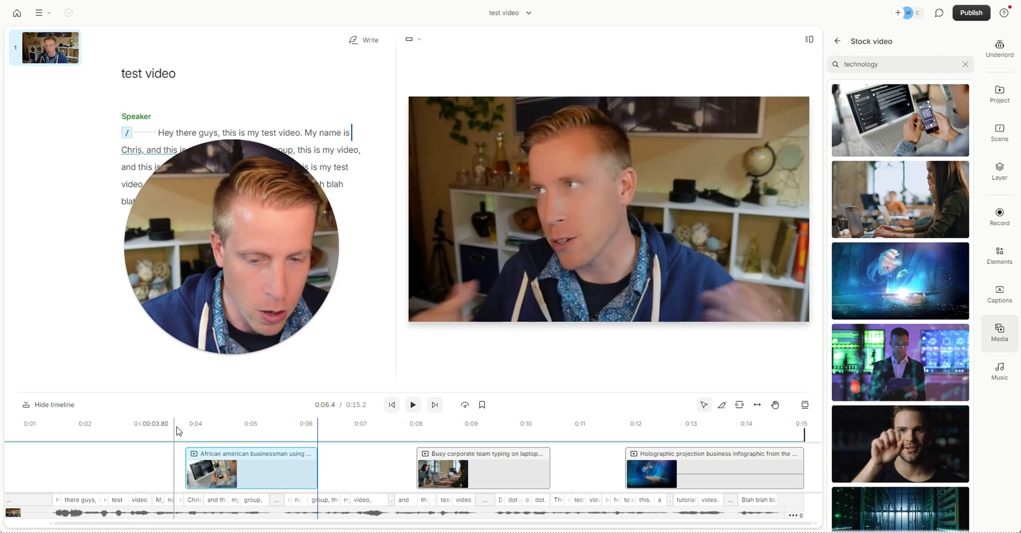
click(420, 407)
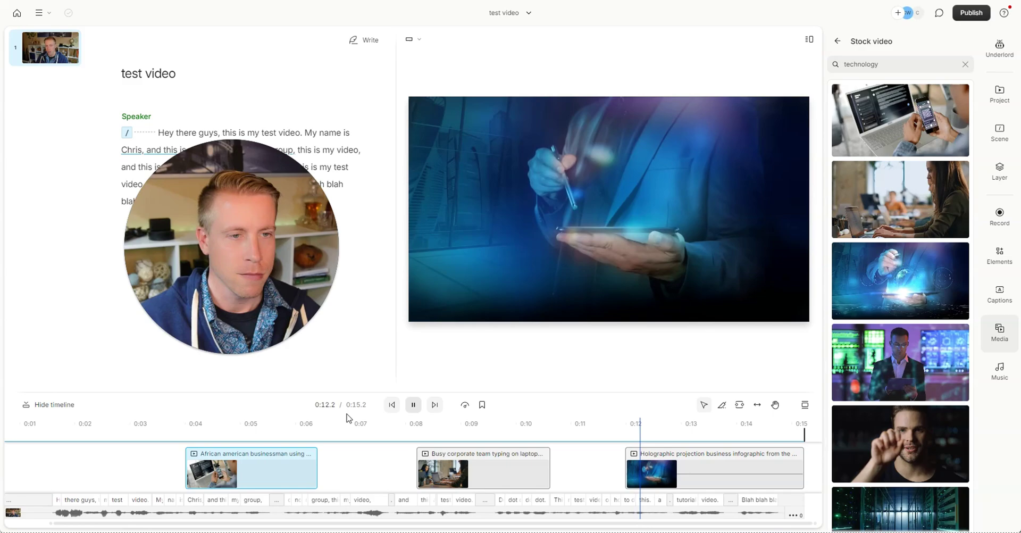
click(413, 405)
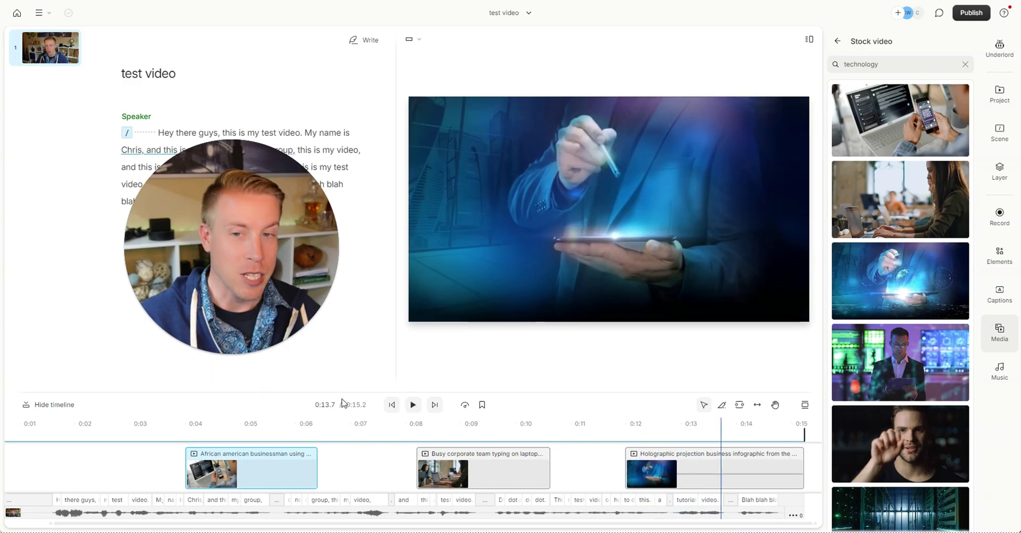